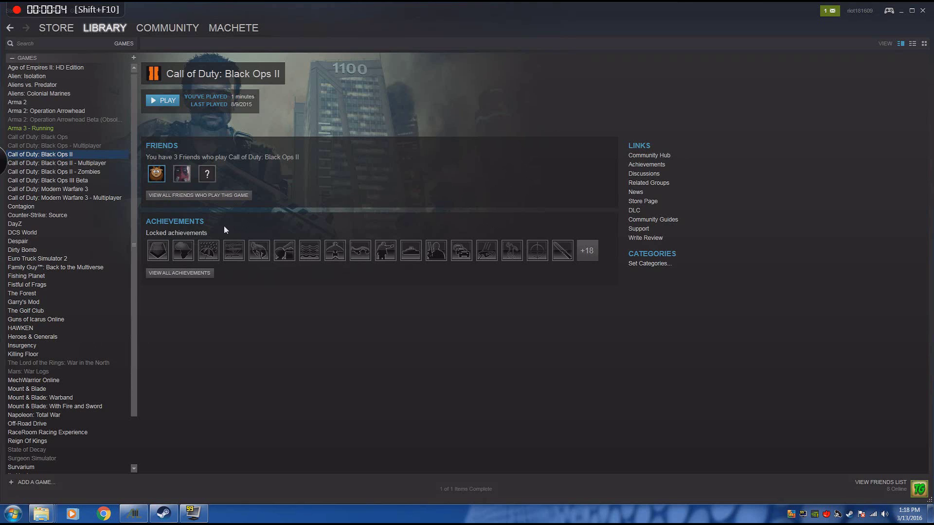
# - View Arma 3's page in the Steam library and switch to A3Launcher
pyautogui.click(66, 135)
pyautogui.press('Up')
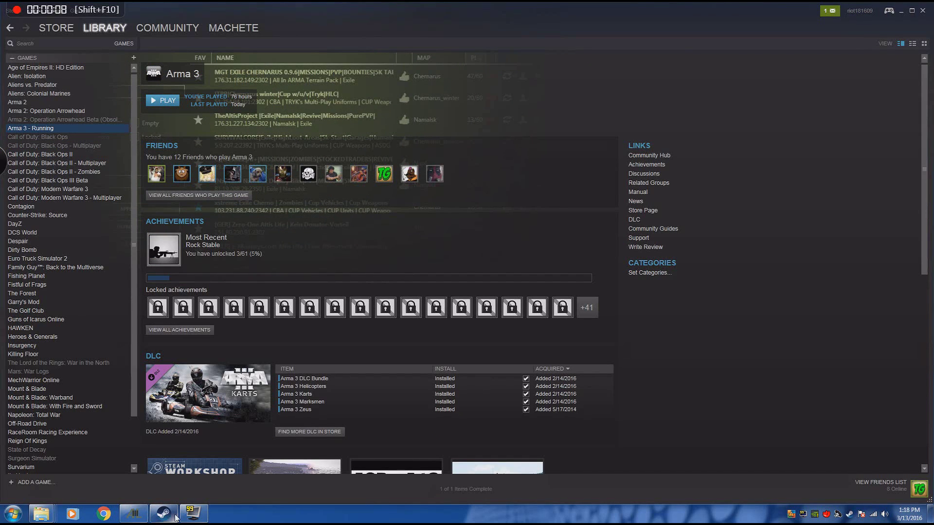
pyautogui.click(145, 514)
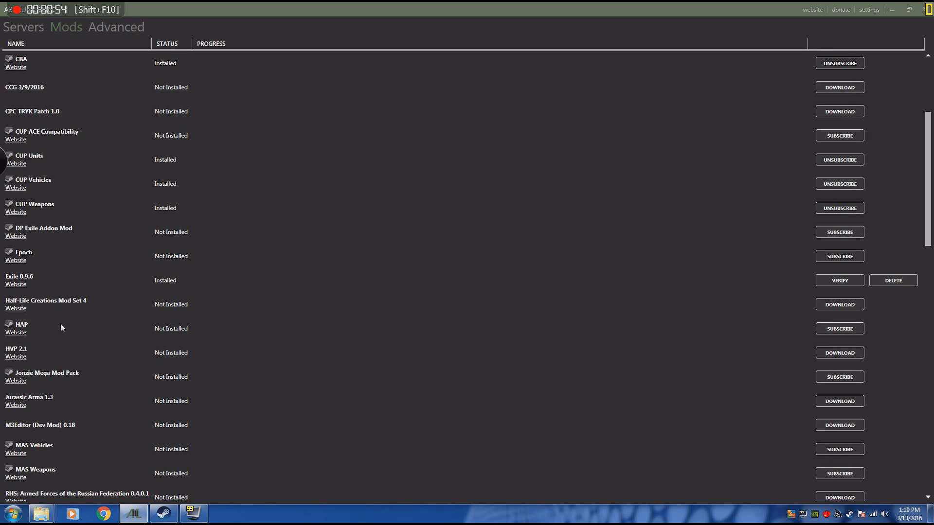
pyautogui.click(41, 513)
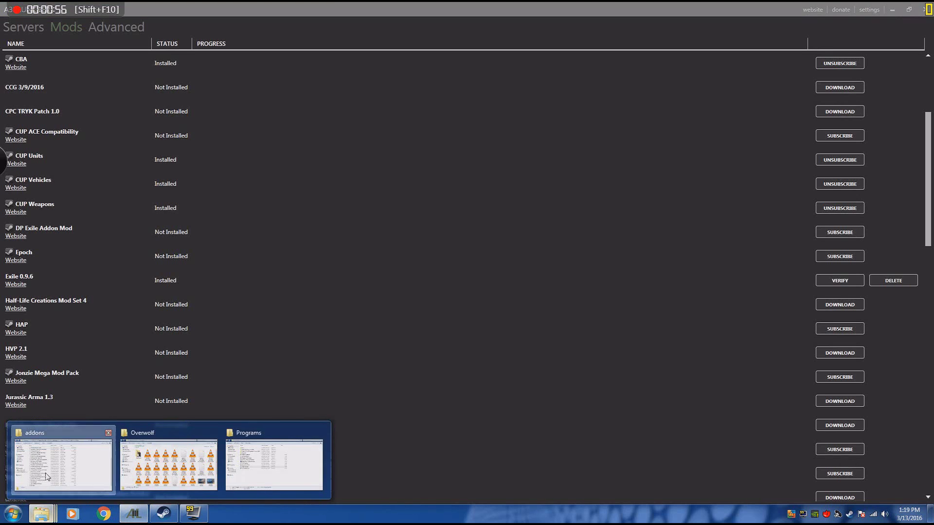
pyautogui.click(47, 476)
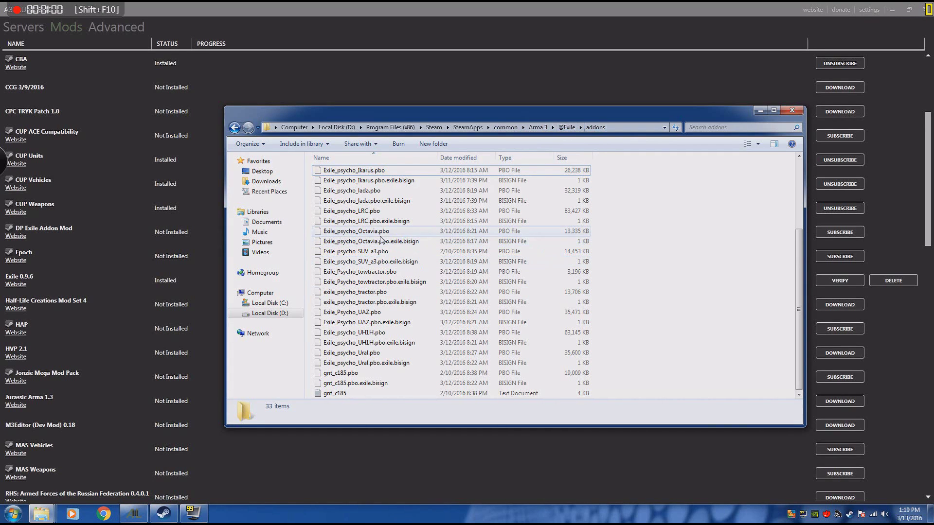
pyautogui.click(369, 170)
pyautogui.scroll(4, 368, 172)
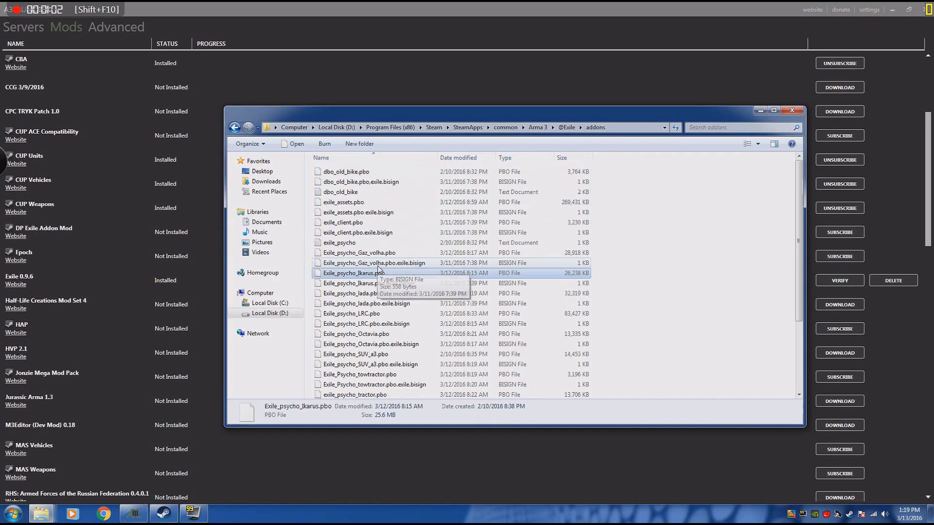
pyautogui.click(368, 173)
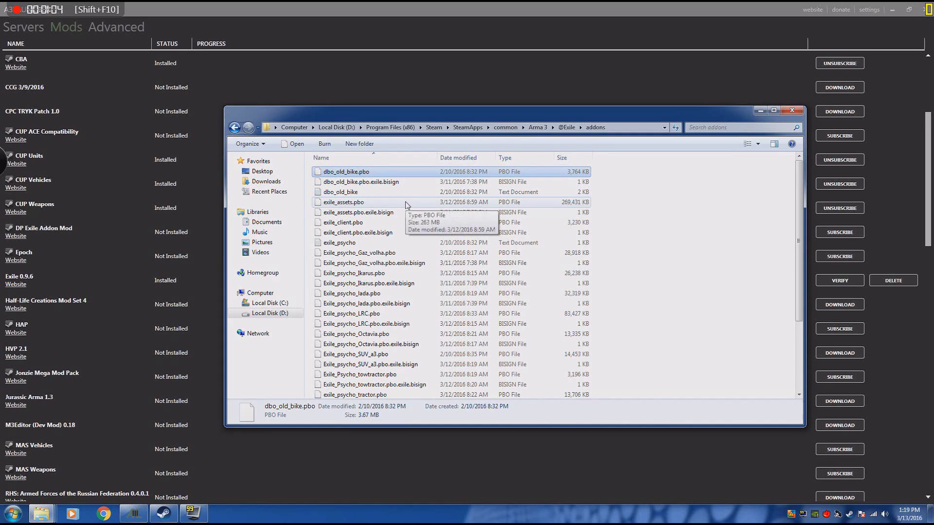
pyautogui.click(397, 194)
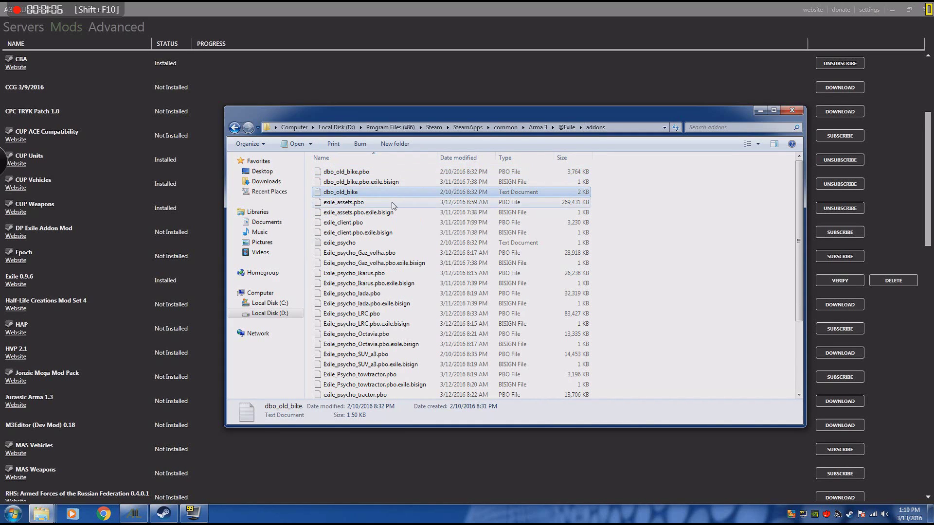
pyautogui.click(393, 203)
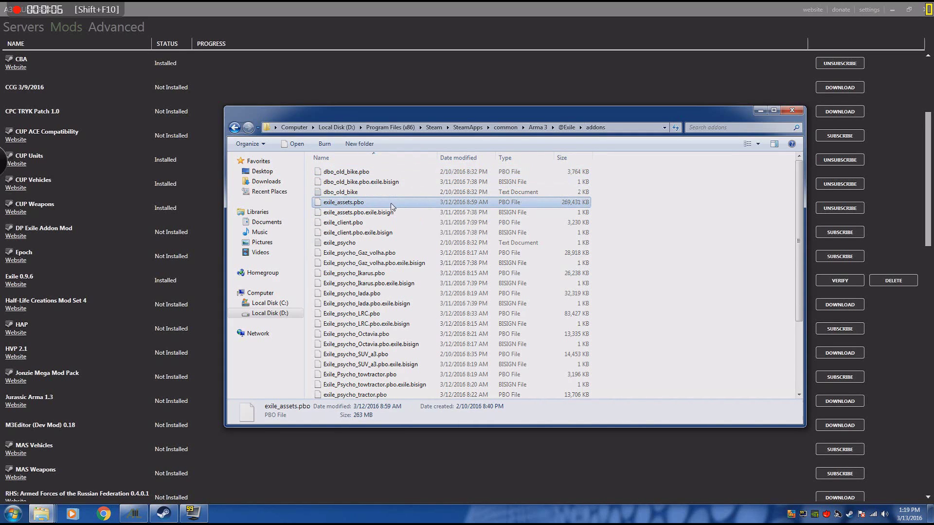
pyautogui.click(385, 234)
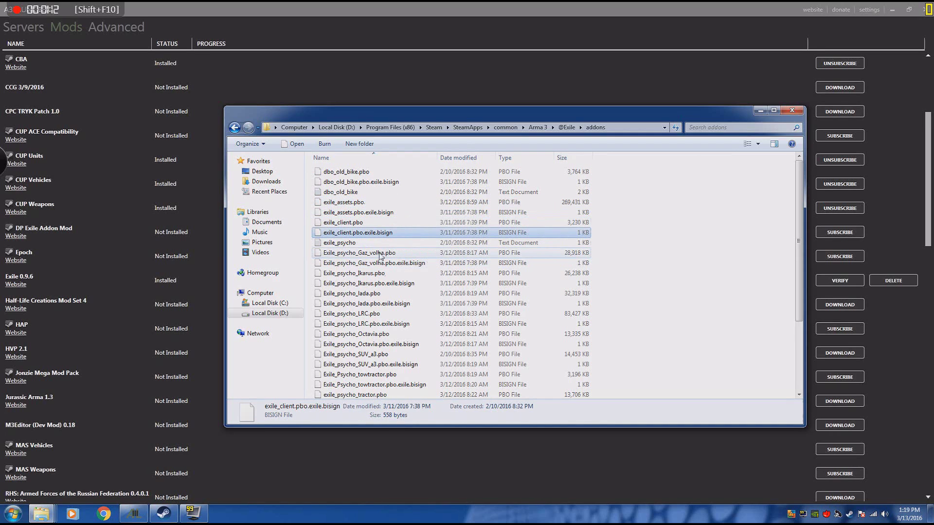
pyautogui.click(379, 256)
pyautogui.click(381, 264)
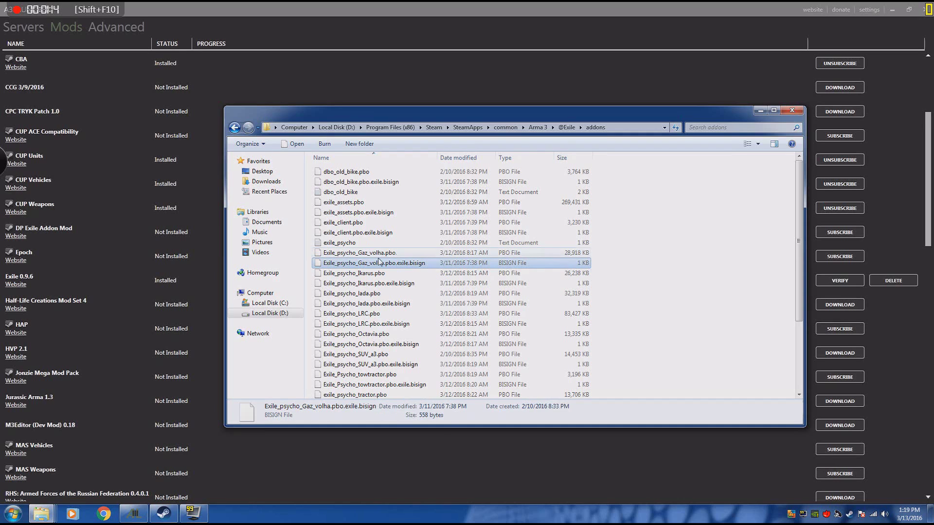
pyautogui.click(380, 254)
pyautogui.click(373, 293)
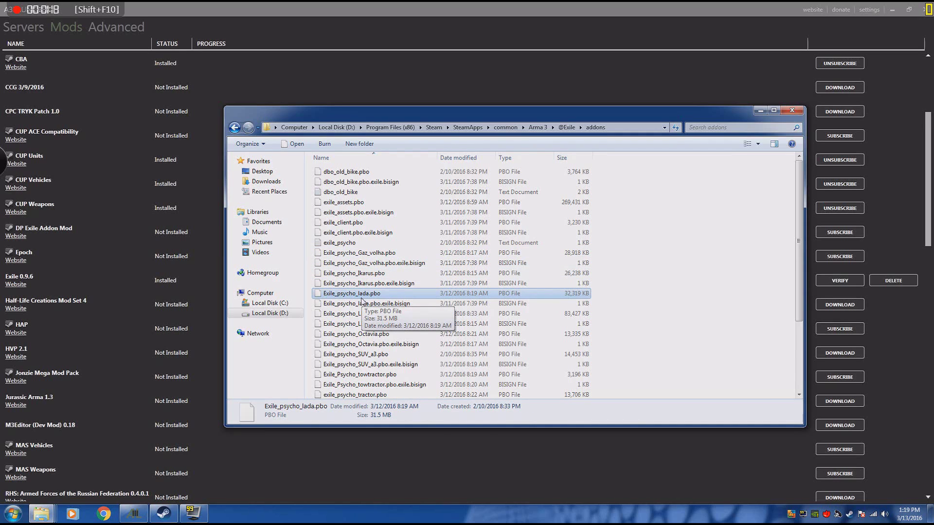
pyautogui.click(366, 285)
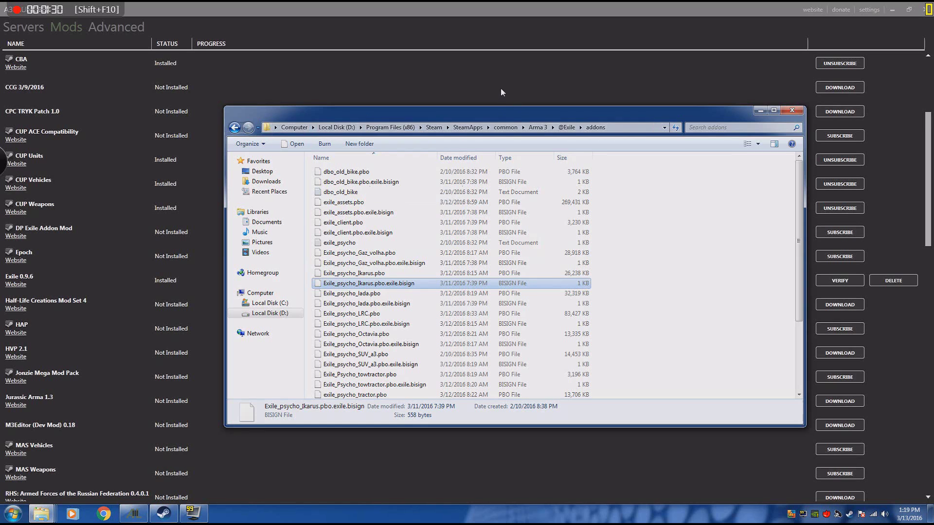
# - Switch back to A3Launcher and run a verification of the installed Exile 0.9.6 mod
pyautogui.click(489, 99)
pyautogui.click(11, 30)
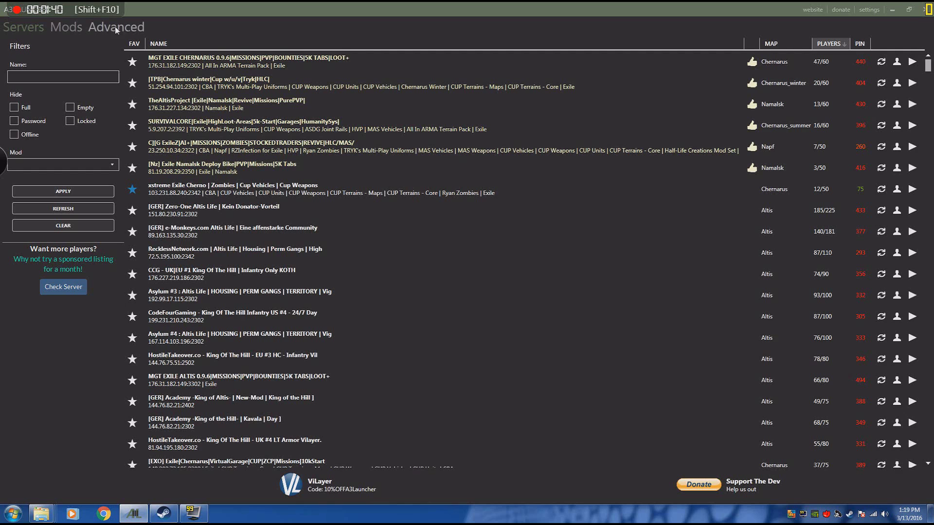
pyautogui.click(68, 27)
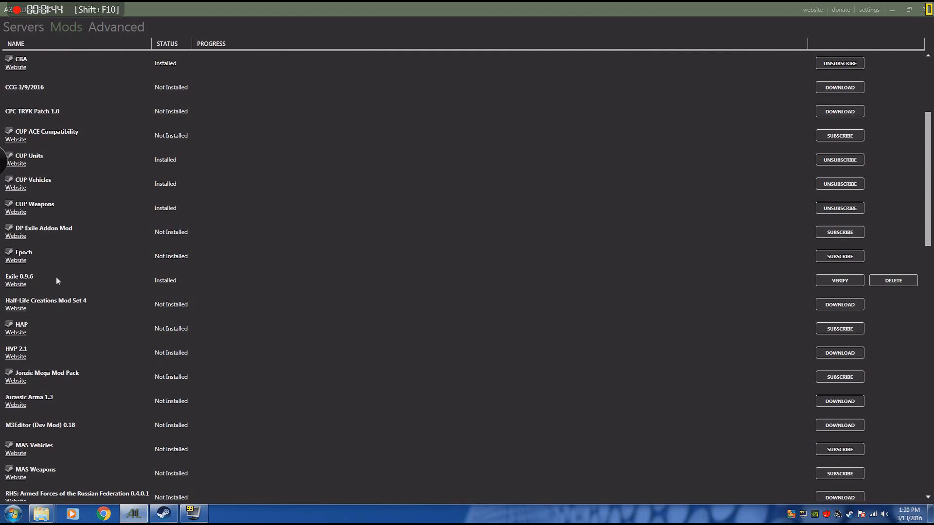
pyautogui.scroll(-1, 56, 277)
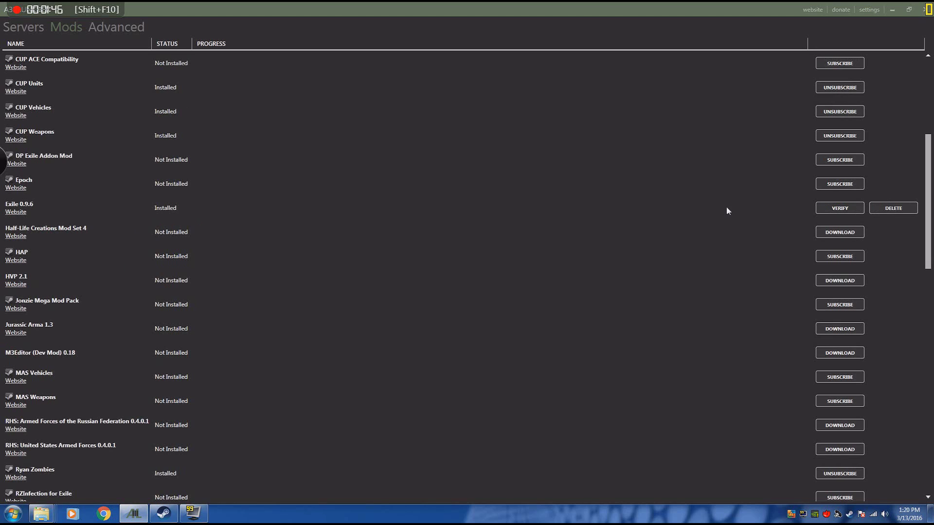
pyautogui.click(837, 210)
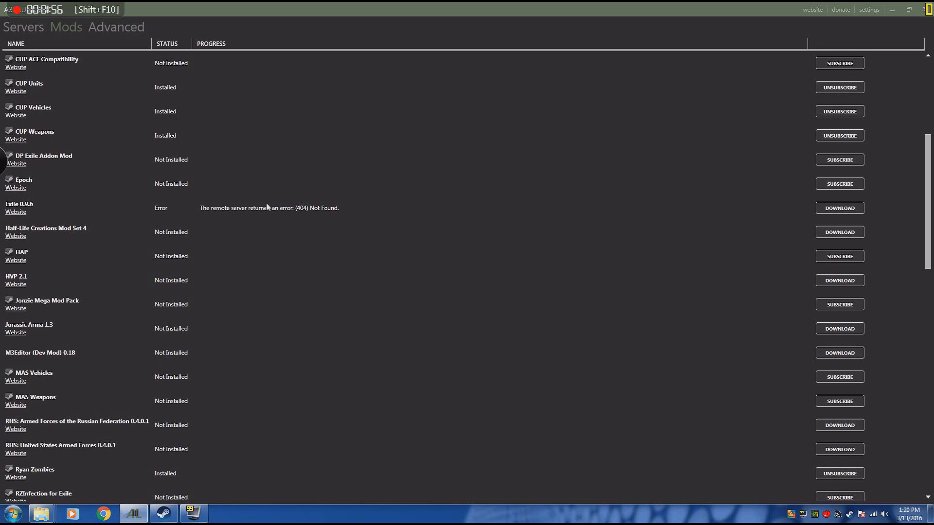
pyautogui.scroll(2, 88, 214)
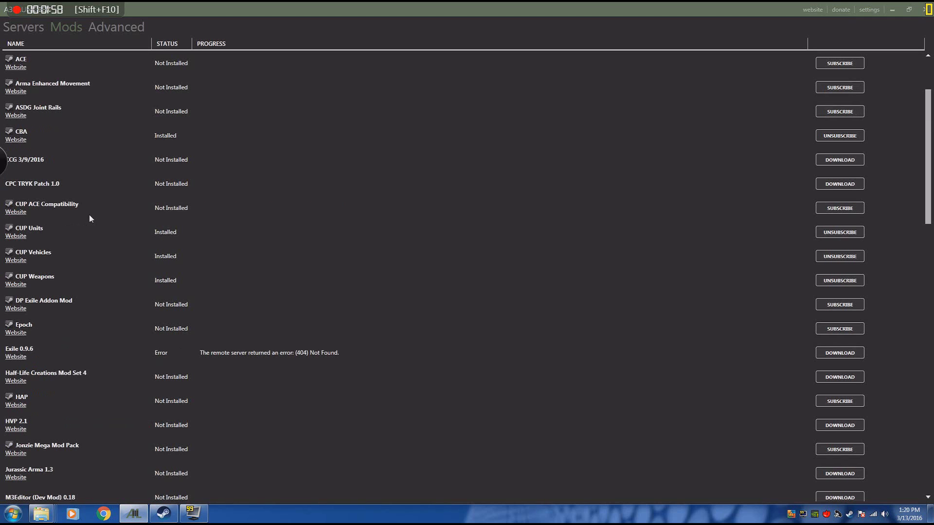
# - Close A3Launcher, clear the view of the desktop and start A3Launcher again from its shortcut
pyautogui.click(923, 9)
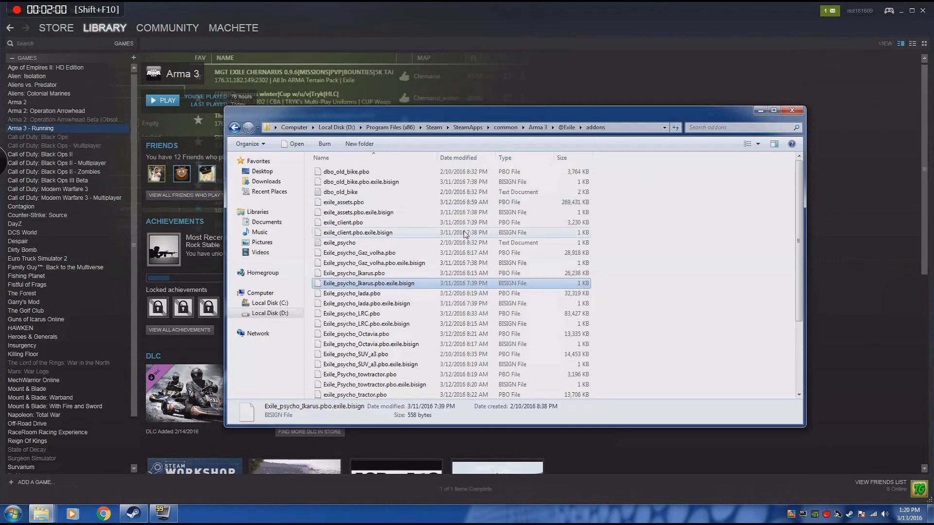
pyautogui.click(900, 10)
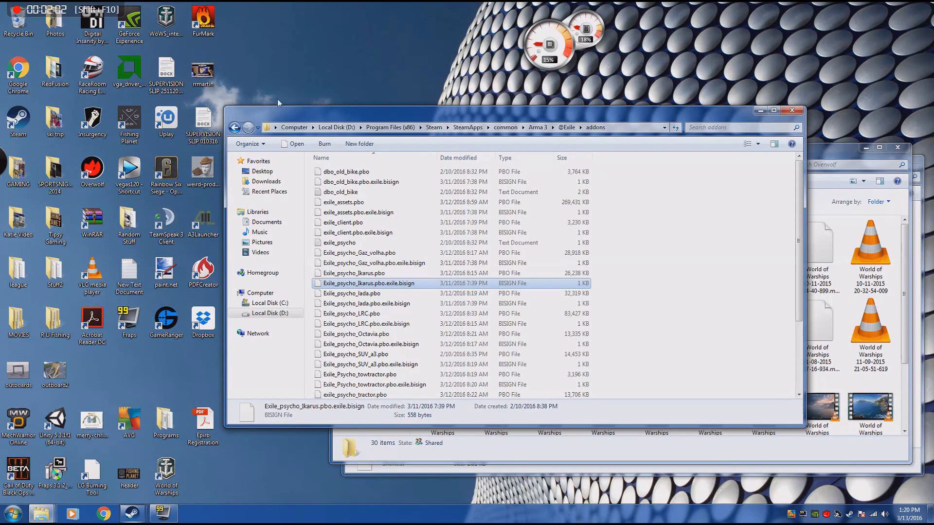
pyautogui.moveTo(282, 116); pyautogui.dragTo(374, 115)
pyautogui.click(200, 232)
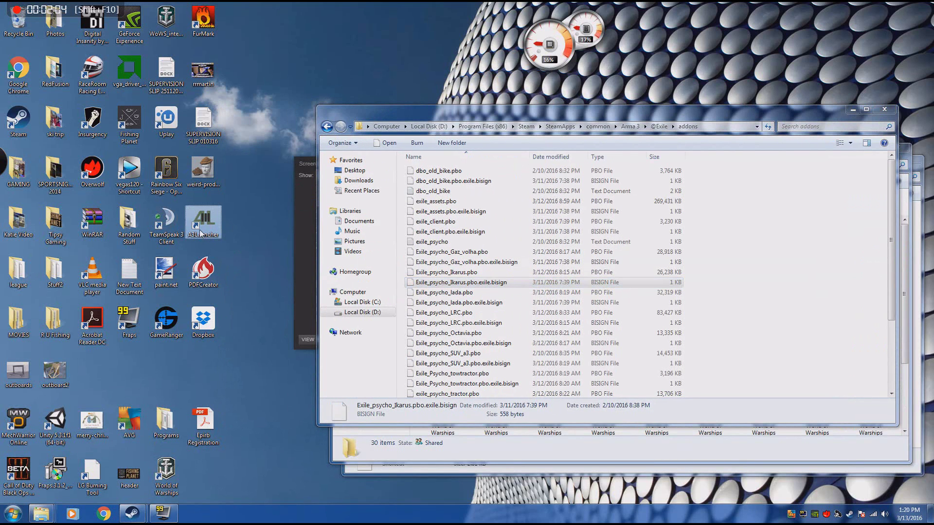
pyautogui.doubleClick(201, 232)
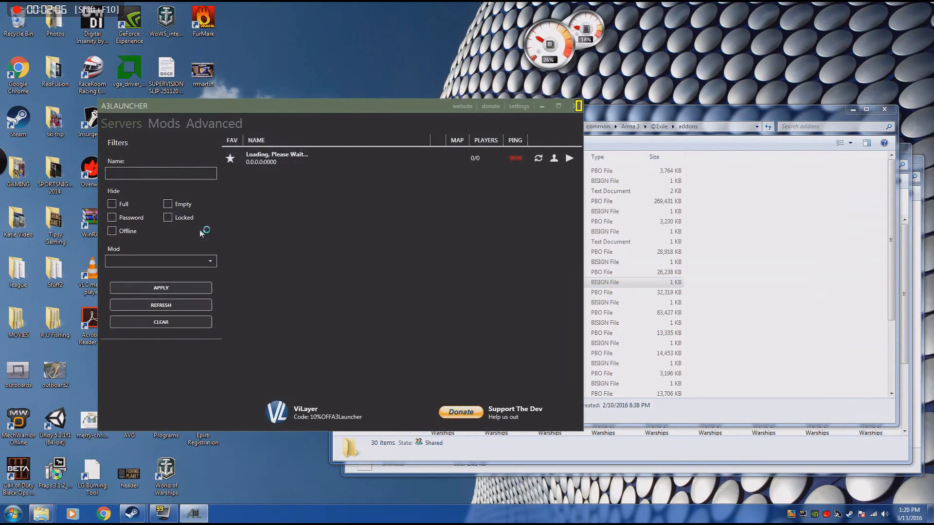
# - Show A3Launcher's mod list in a maximized window and check the status of Exile 0.9.6
pyautogui.click(166, 125)
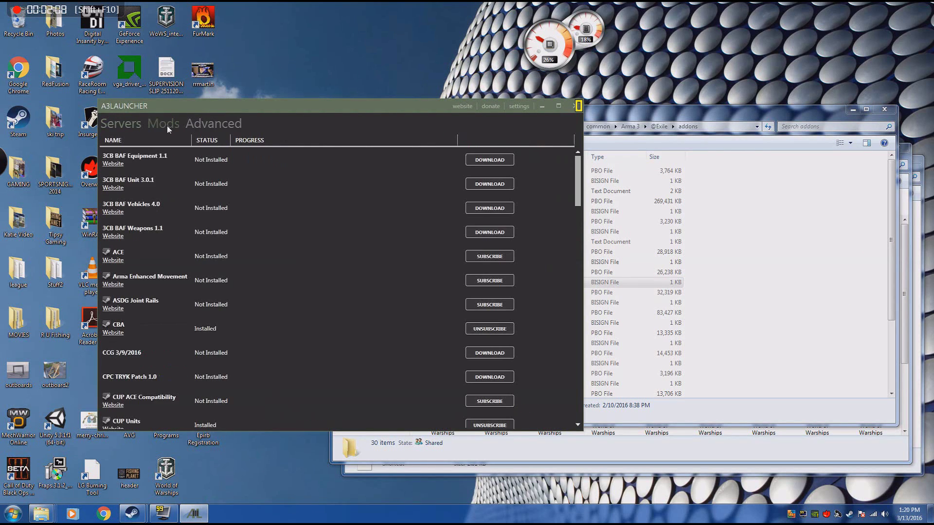
pyautogui.scroll(-4, 322, 348)
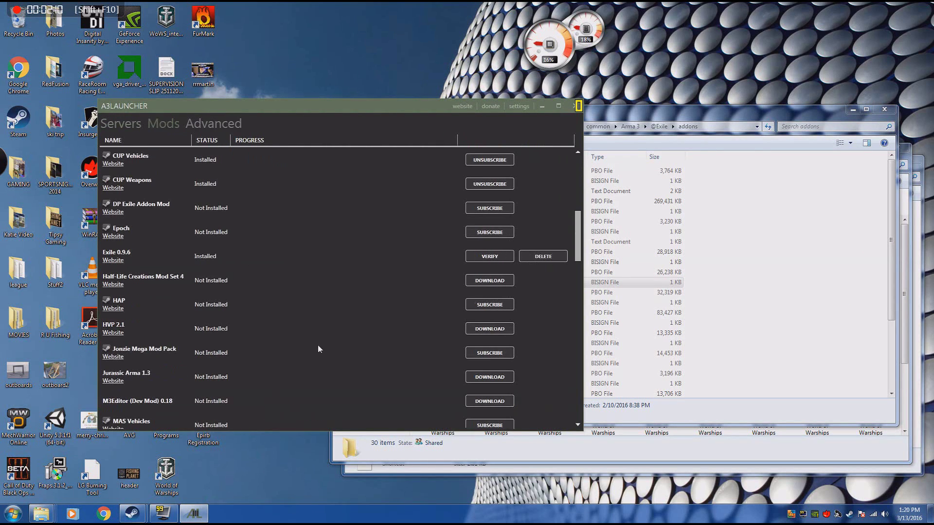
pyautogui.click(557, 106)
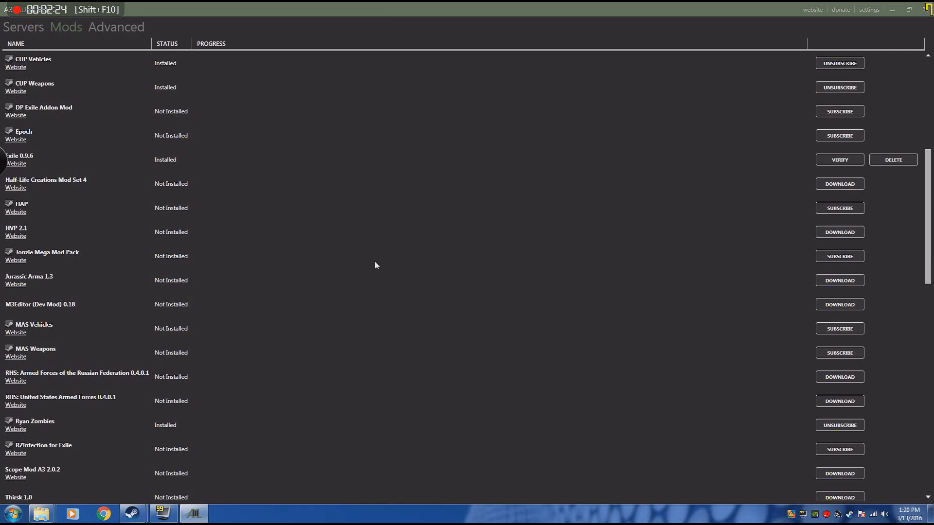
pyautogui.scroll(-2, 375, 263)
pyautogui.scroll(3, 374, 264)
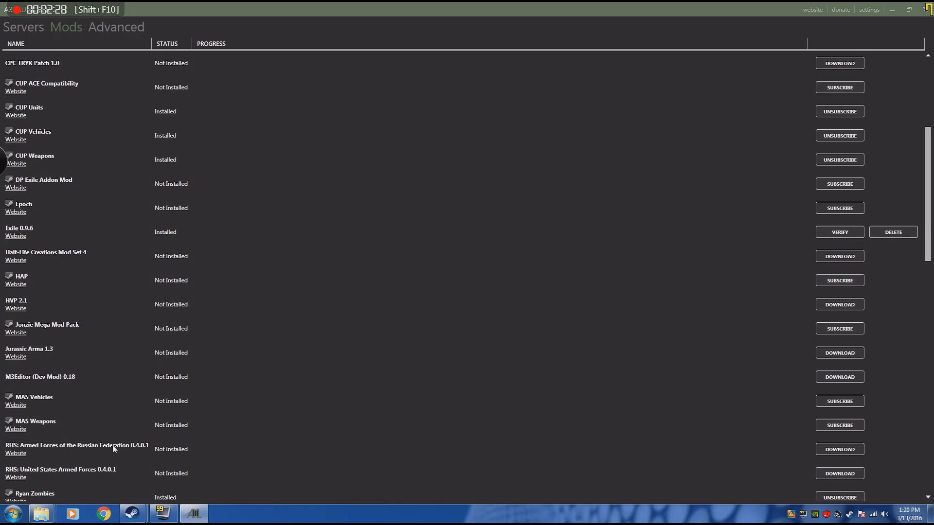
# - Switch to Steam and try to verify the integrity of Arma 3's game cache from the game's properties
pyautogui.click(132, 513)
pyautogui.click(106, 468)
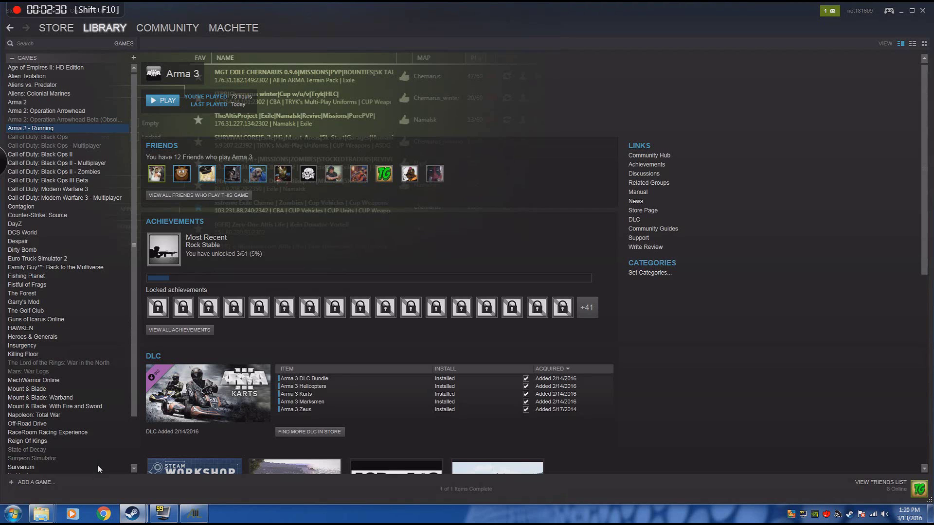
pyautogui.rightClick(57, 129)
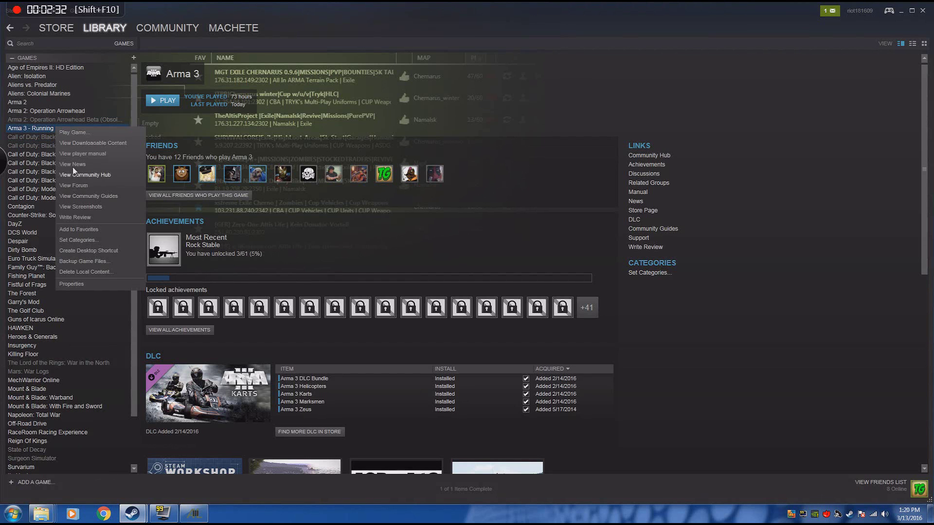
pyautogui.click(91, 282)
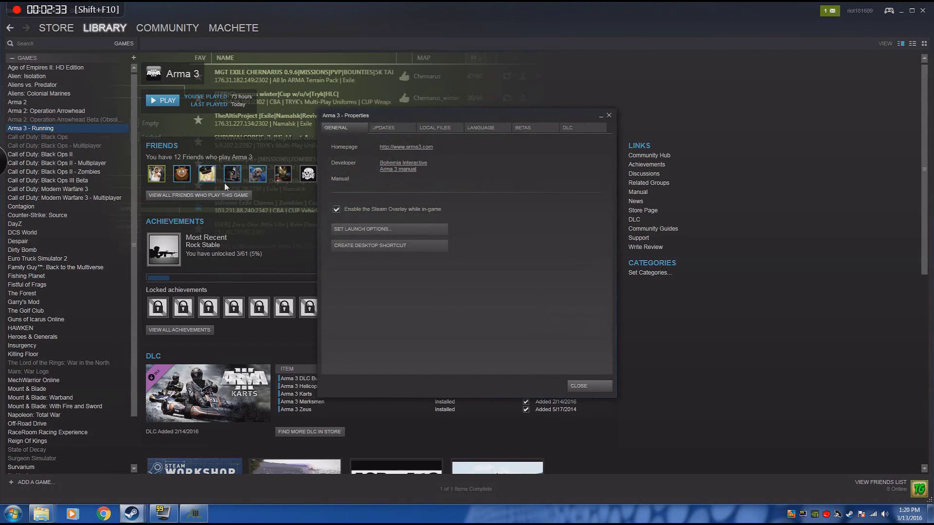
pyautogui.click(436, 128)
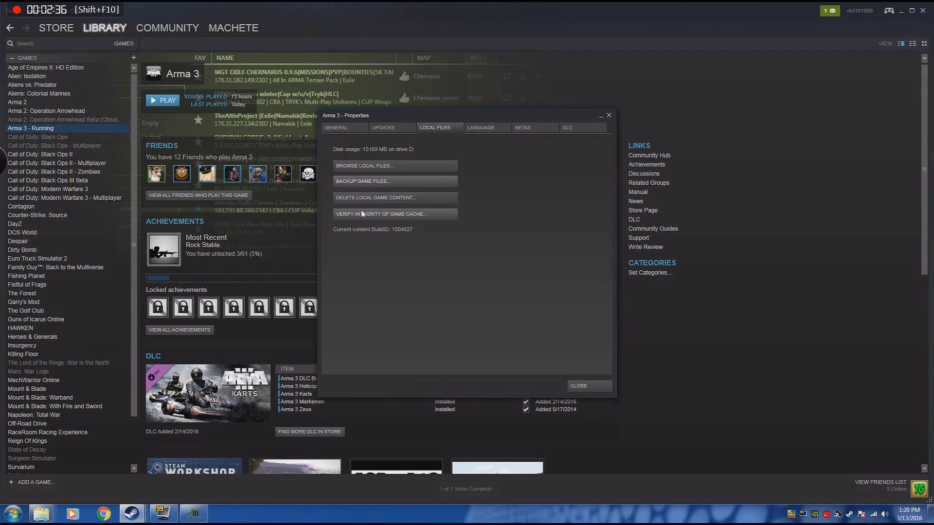
pyautogui.click(377, 214)
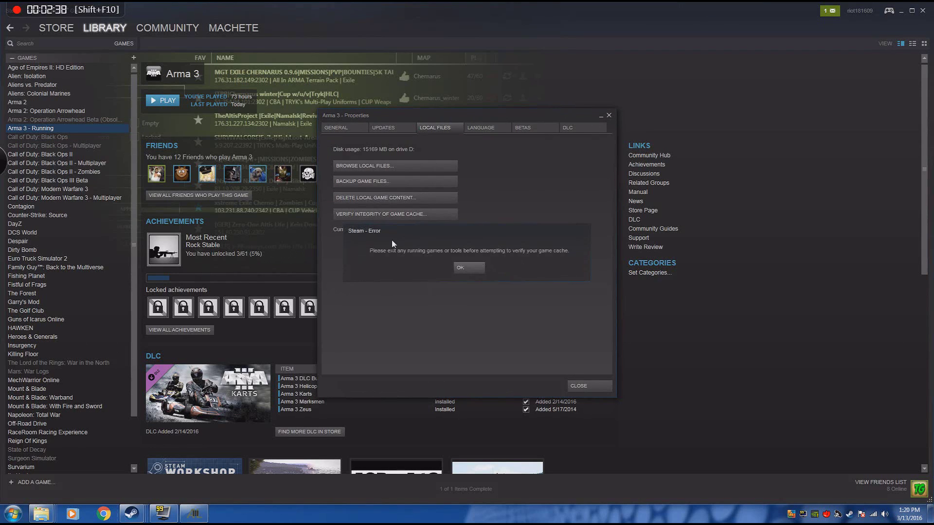
pyautogui.click(460, 267)
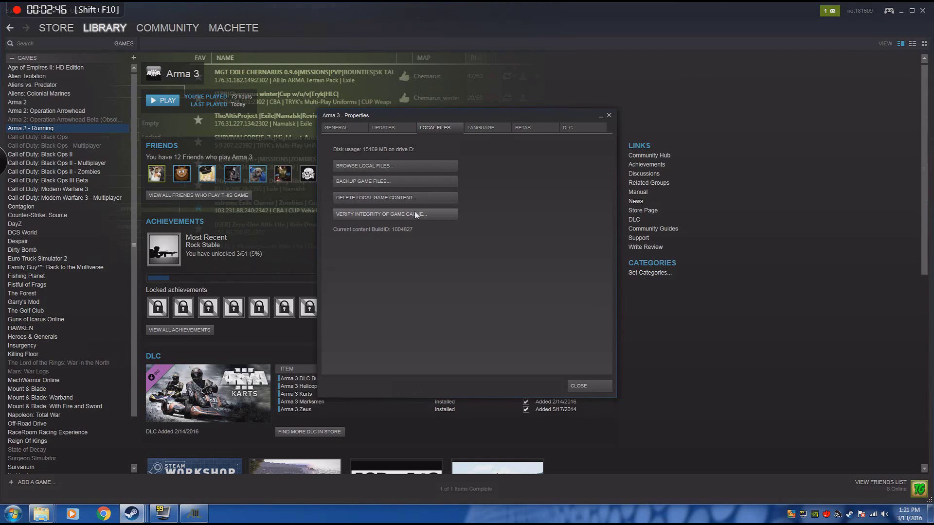
pyautogui.click(609, 117)
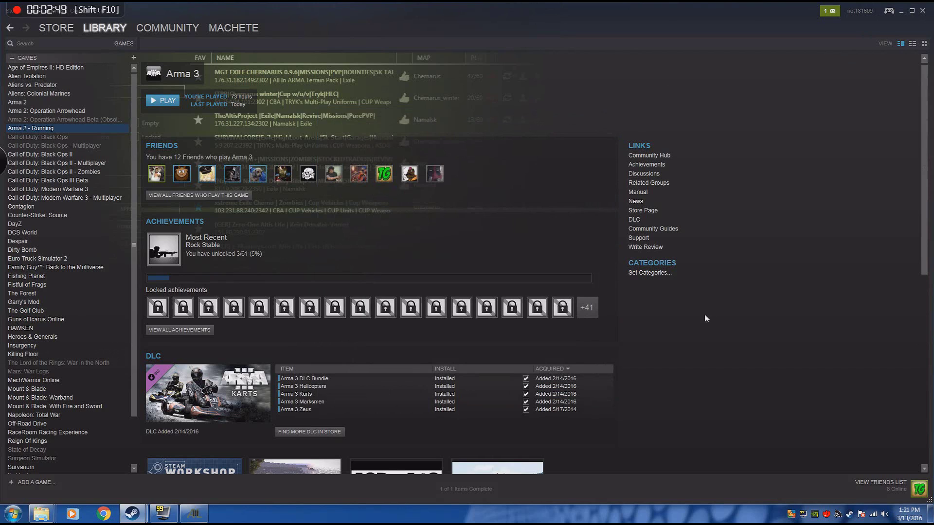
# - Check whether AVG antivirus protection is switched on
pyautogui.rightClick(789, 514)
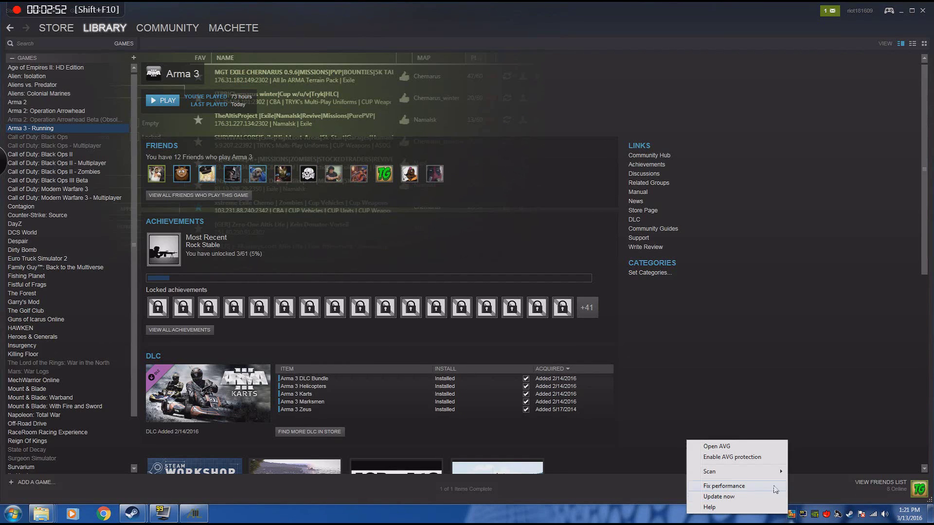
pyautogui.click(651, 519)
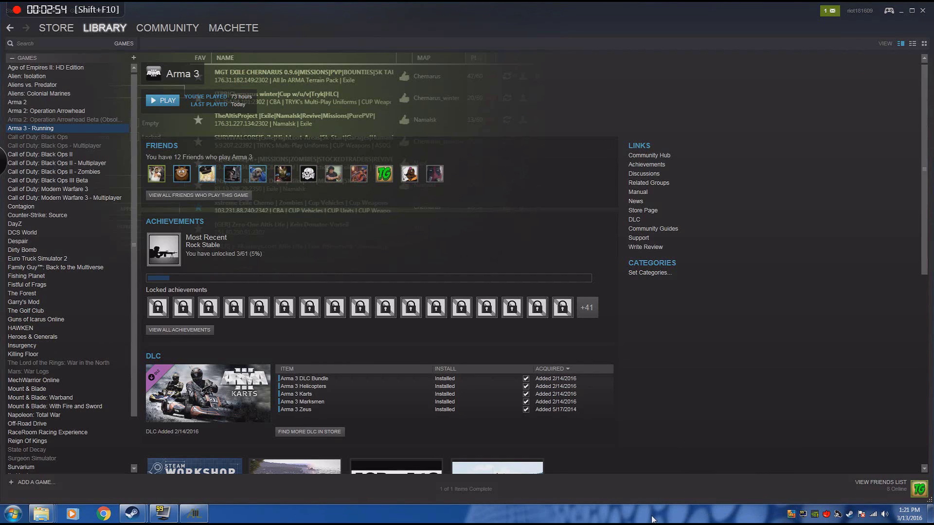